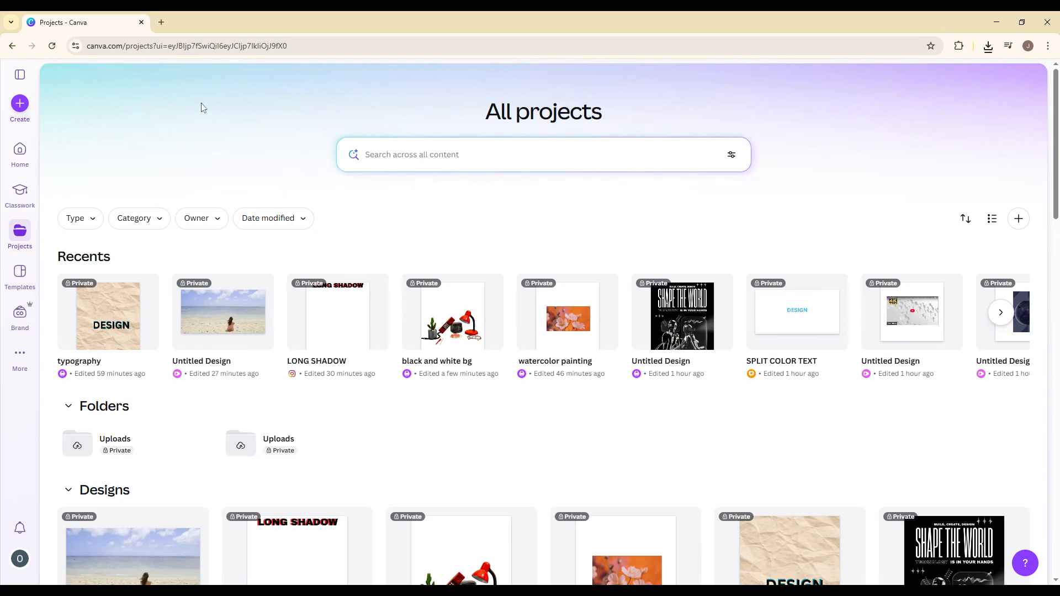
Search the new design types for "VIDEO" and create a blank Video Collage design
click(19, 104)
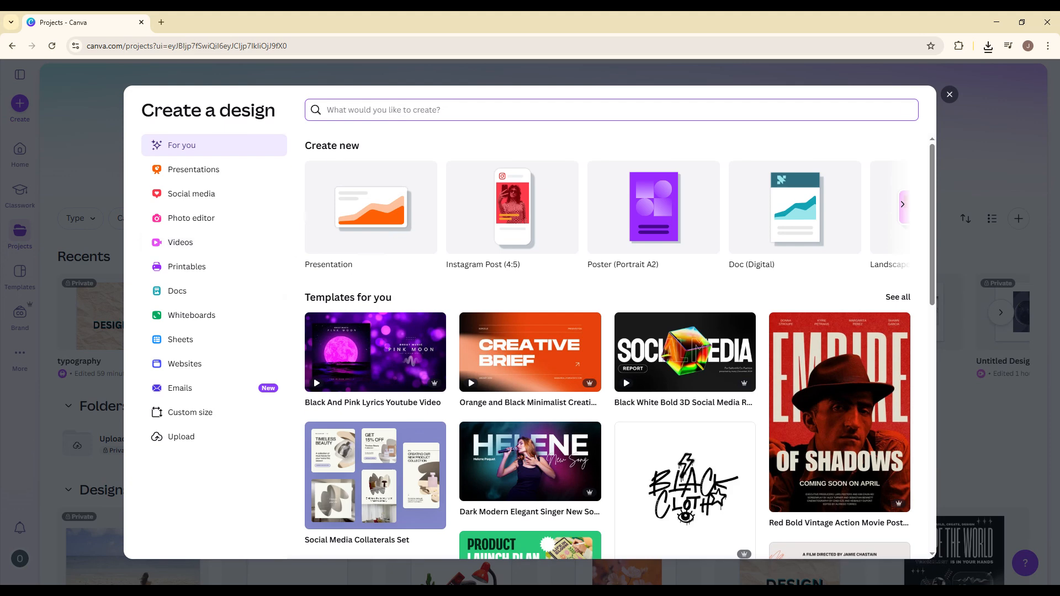
text(viDEO)
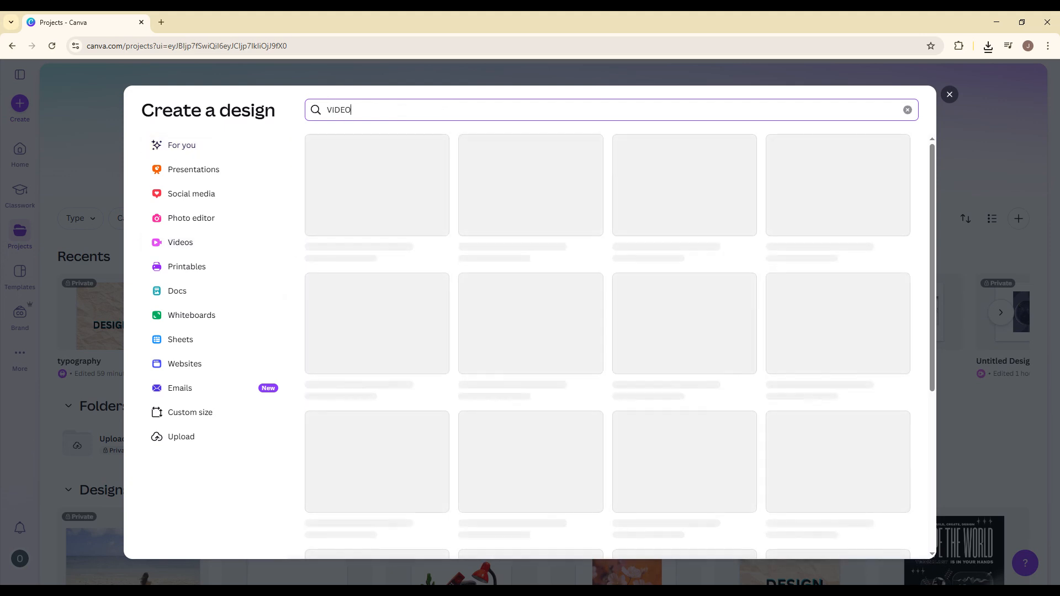
click(378, 203)
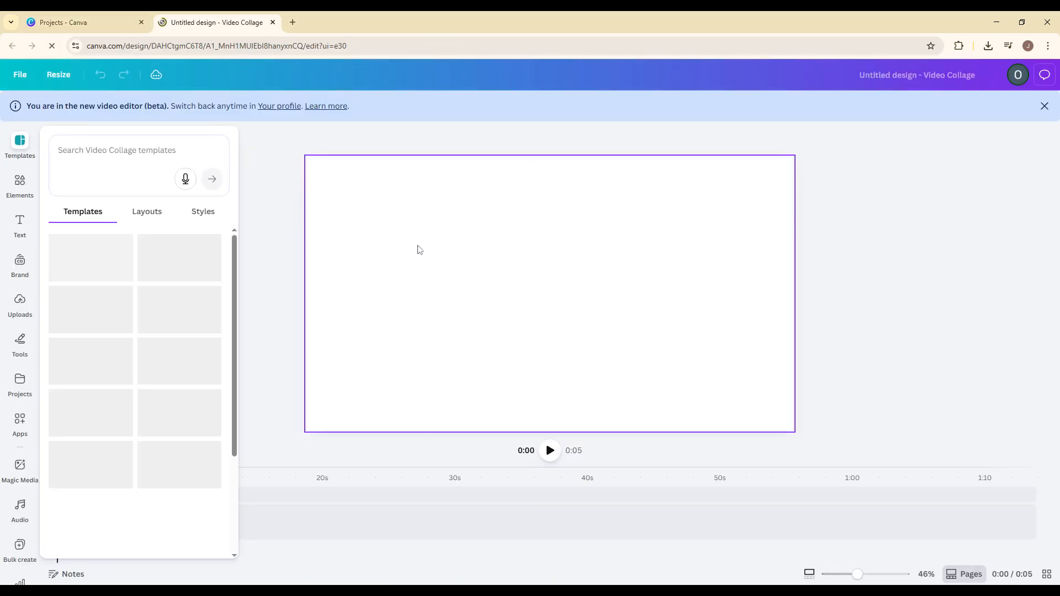
Add a heading to the page and replace its text with "Breaking News" written three times in a row
click(20, 223)
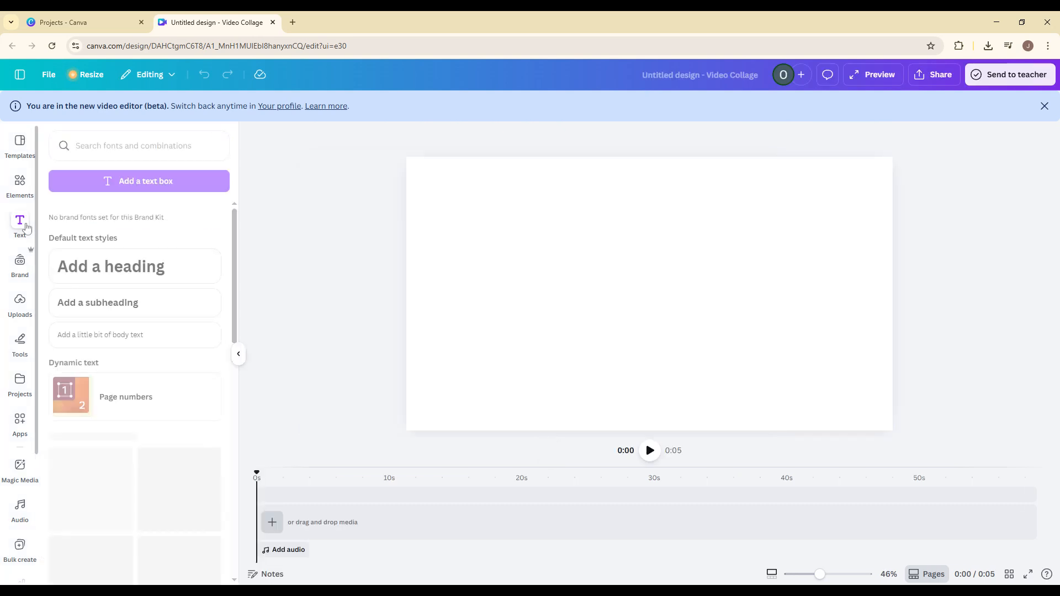
click(127, 254)
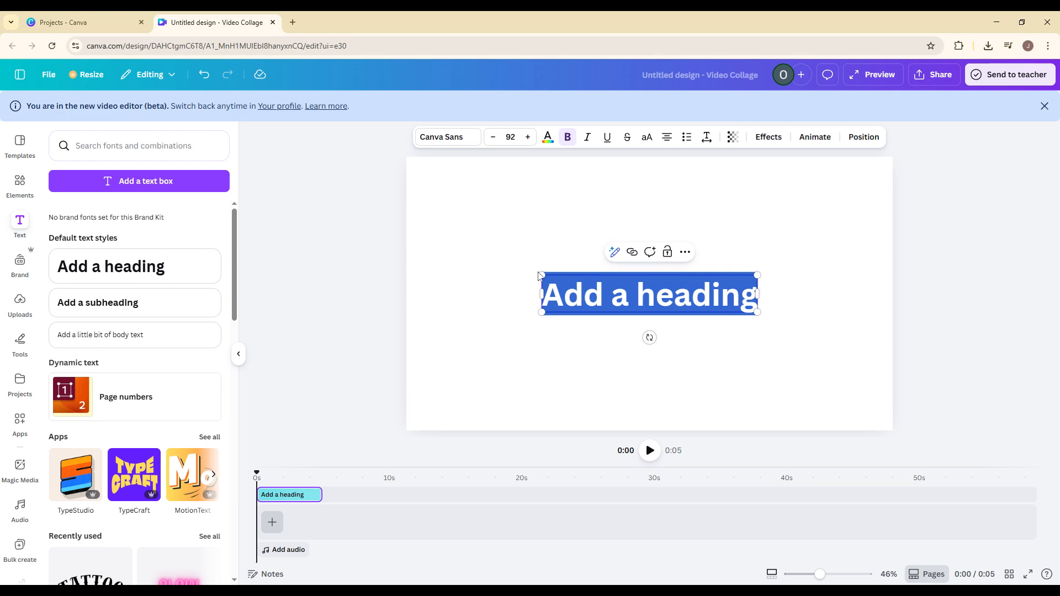
click(563, 292)
key(ctrl+a)
text(b)
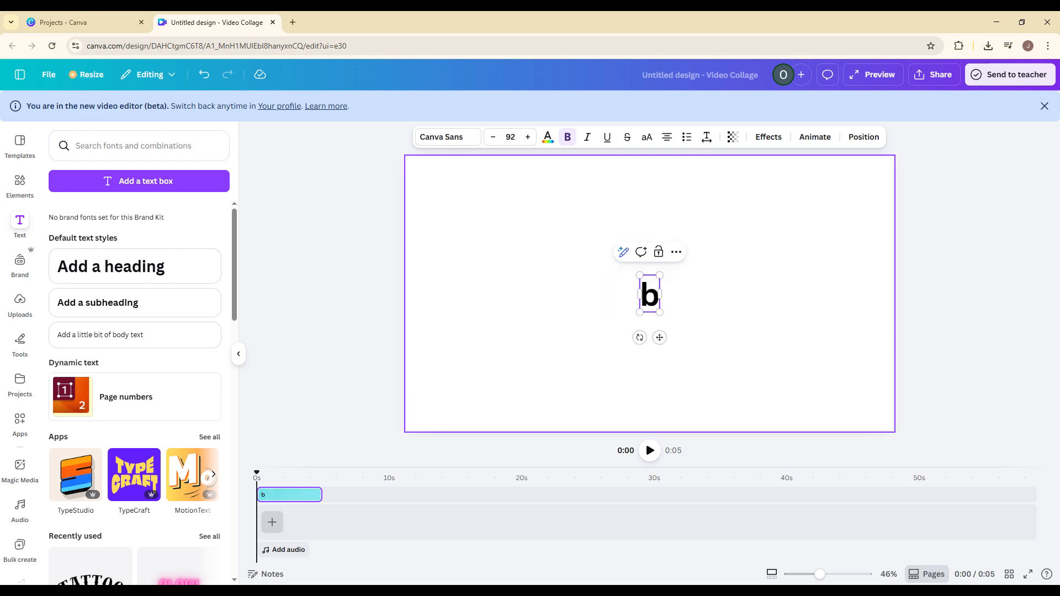
key(BackSpace)
text(Brea)
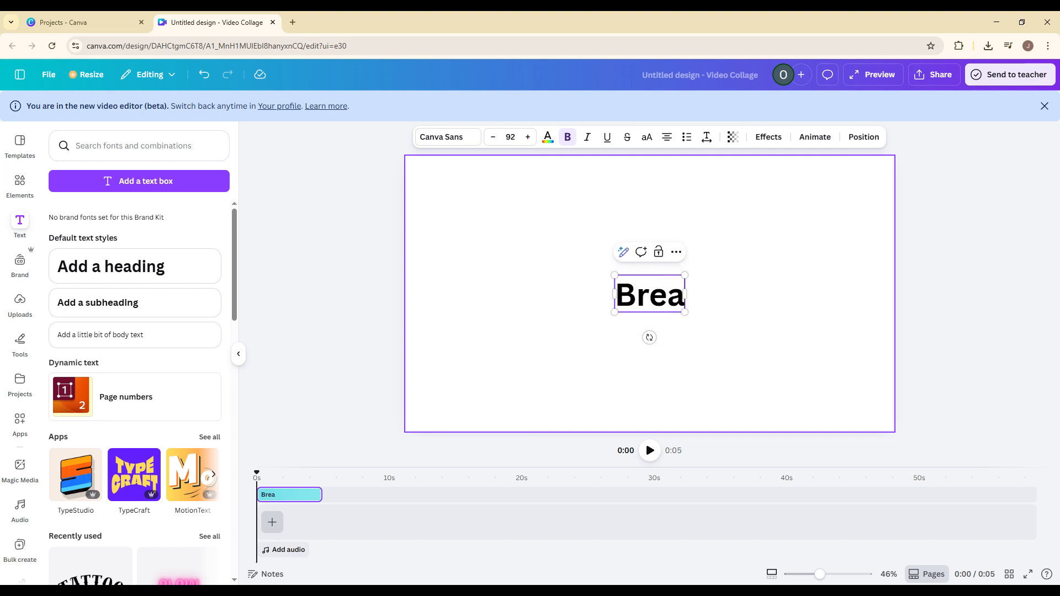
text(king News)
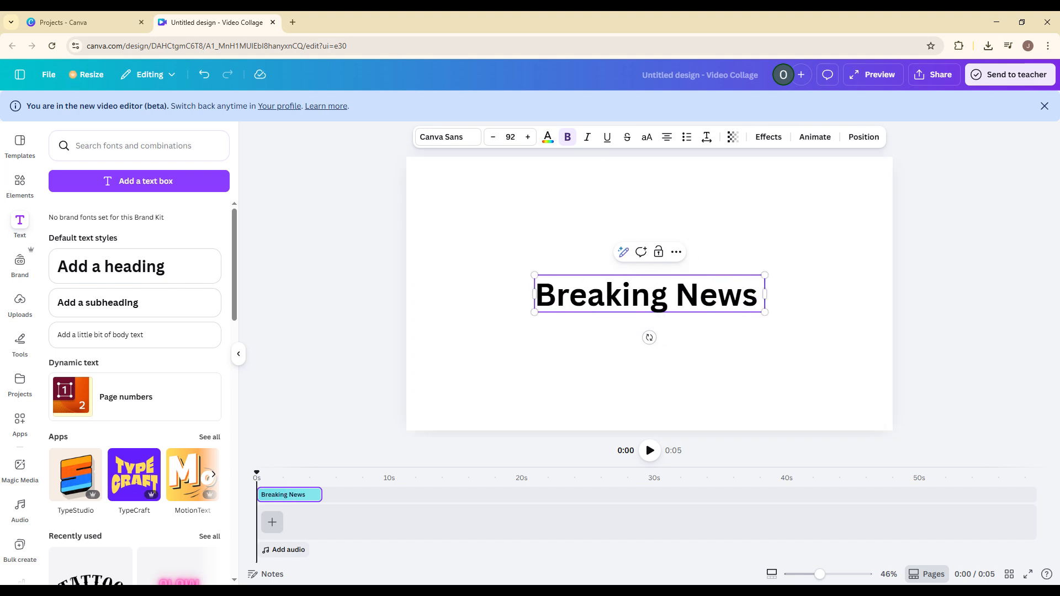
text( .)
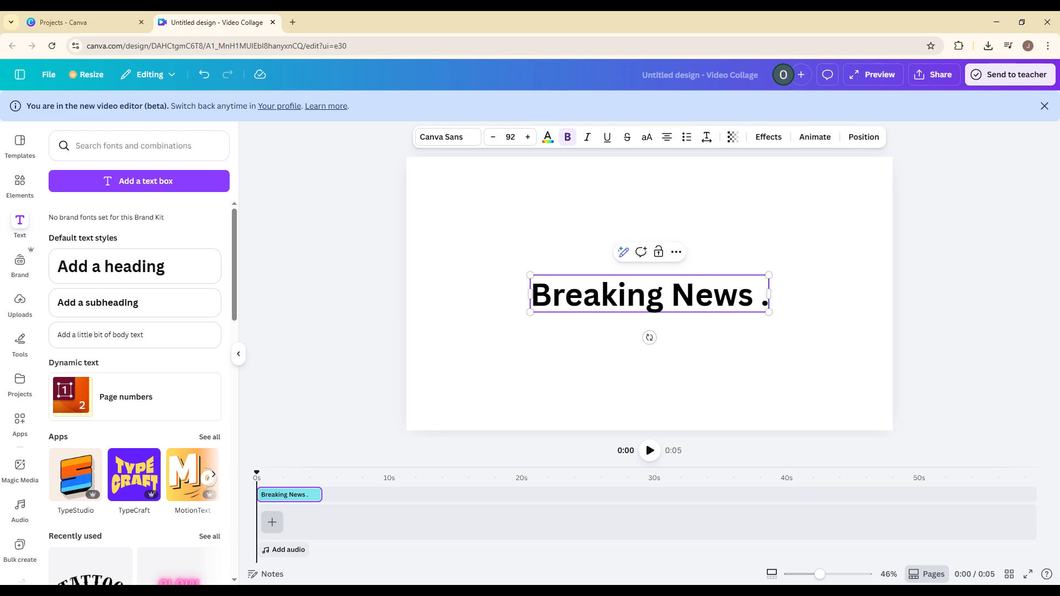
key(BackSpace)
text(Breaking)
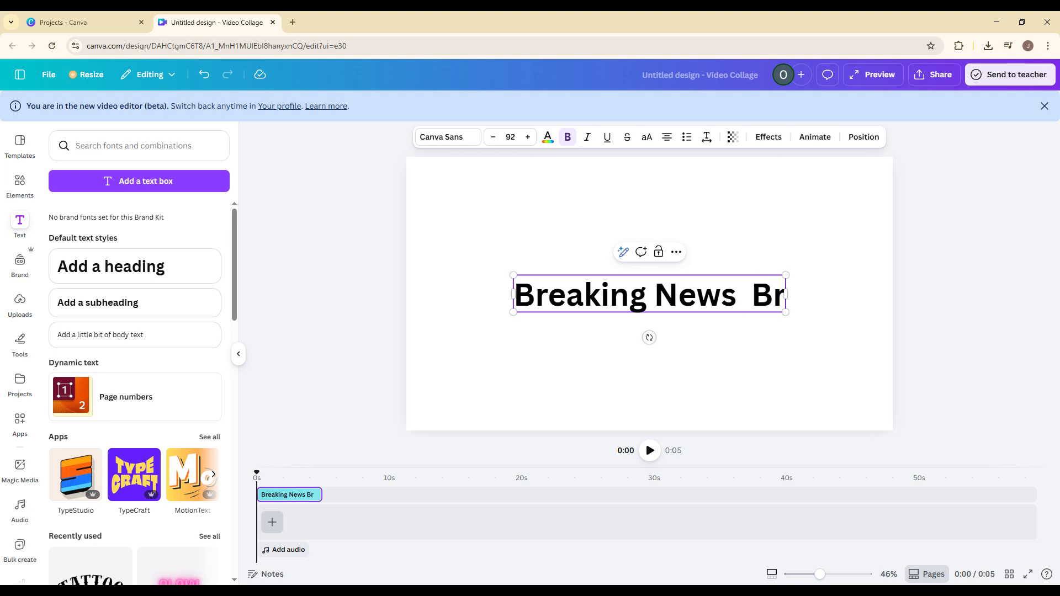
text( News Bre)
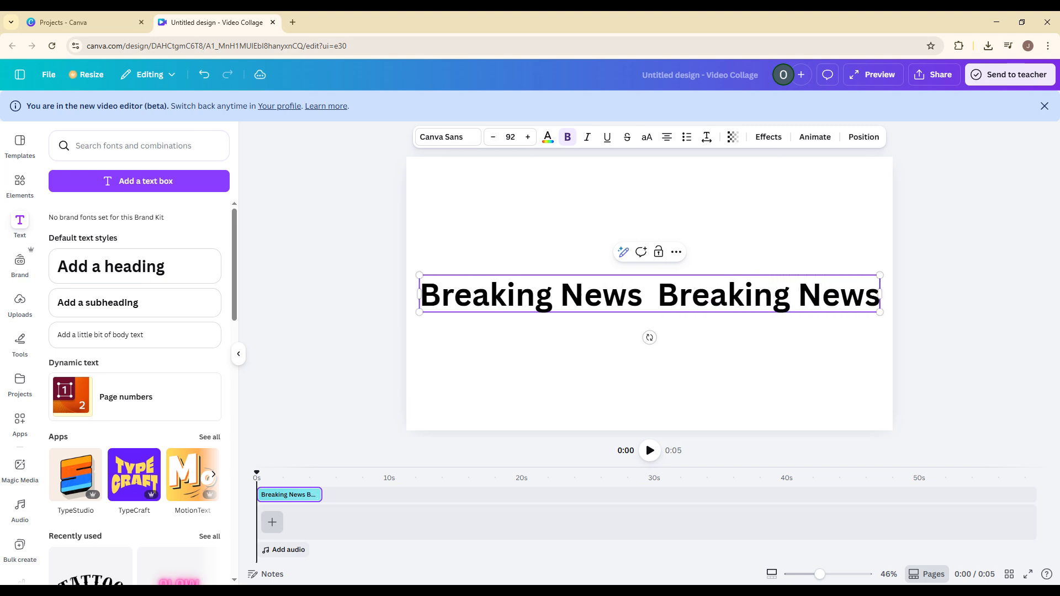
text(aking News)
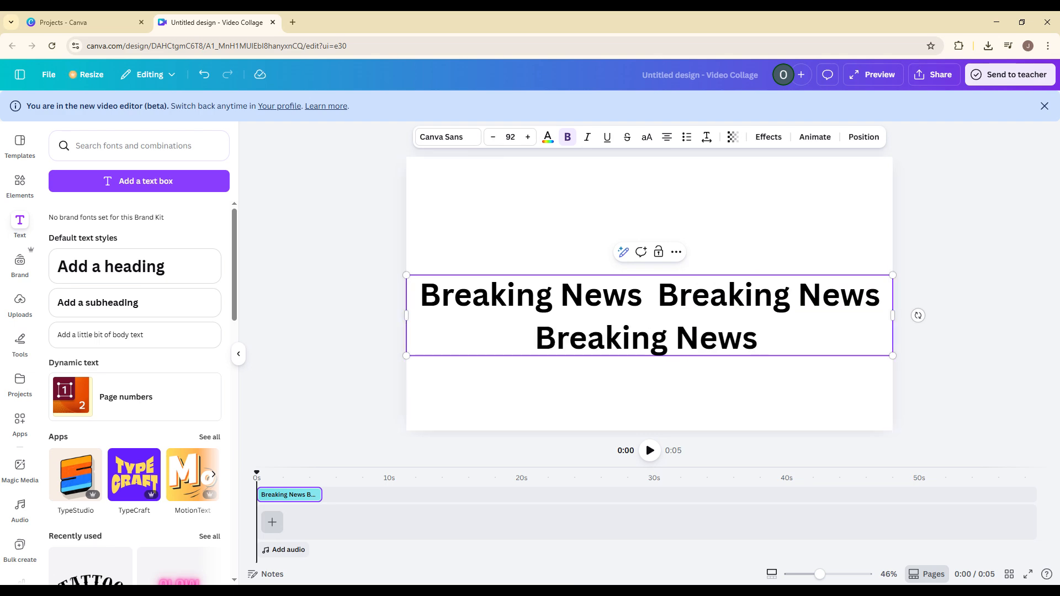
Copy the whole heading text, paste it twice after itself, and widen the text box past the page edge
drag(764, 340, 403, 284)
key(ctrl+c)
key(Right)
key(ctrl+v)
key(ctrl+v)
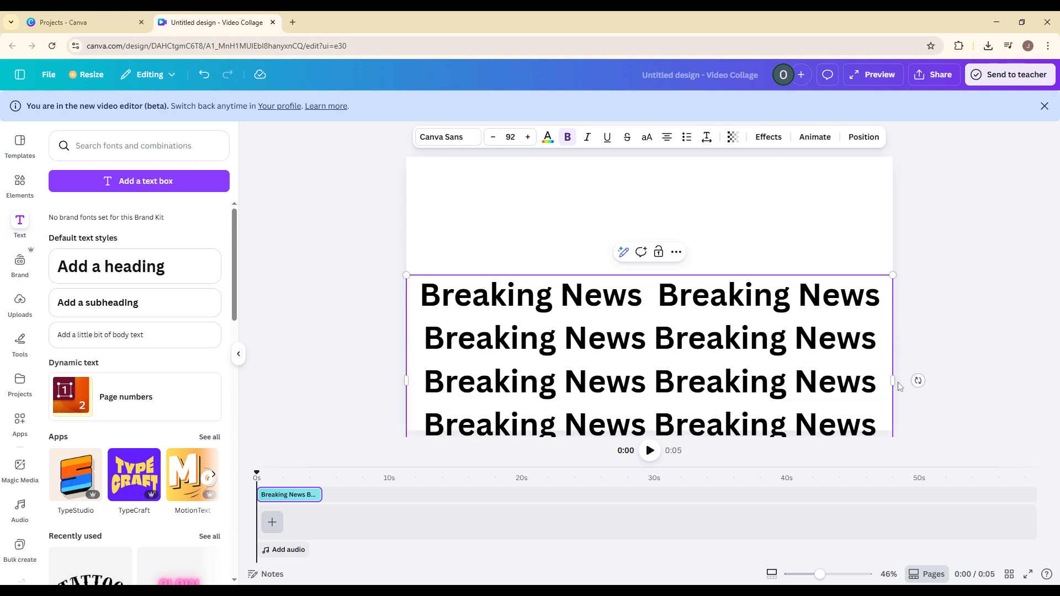
drag(892, 380, 1057, 289)
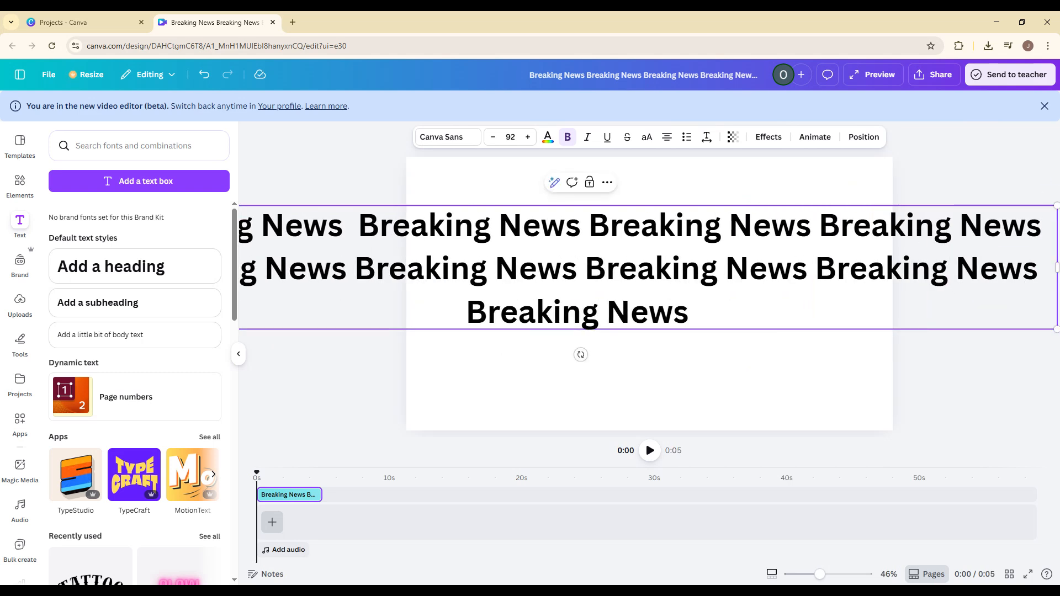
Apply the Wipe animation to the Breaking News text
click(809, 138)
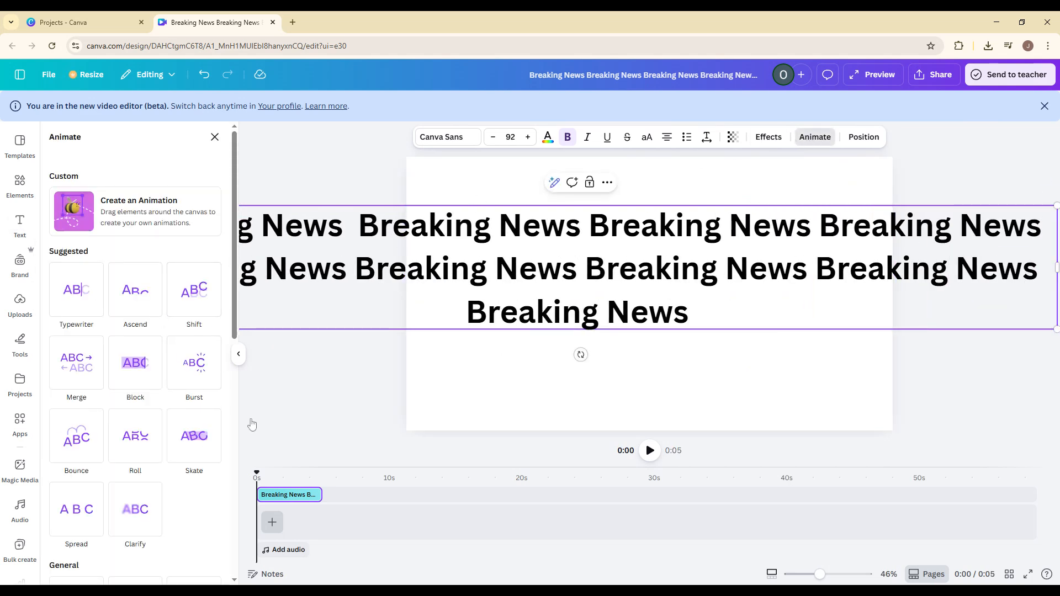
scroll(138, 331, down, 2)
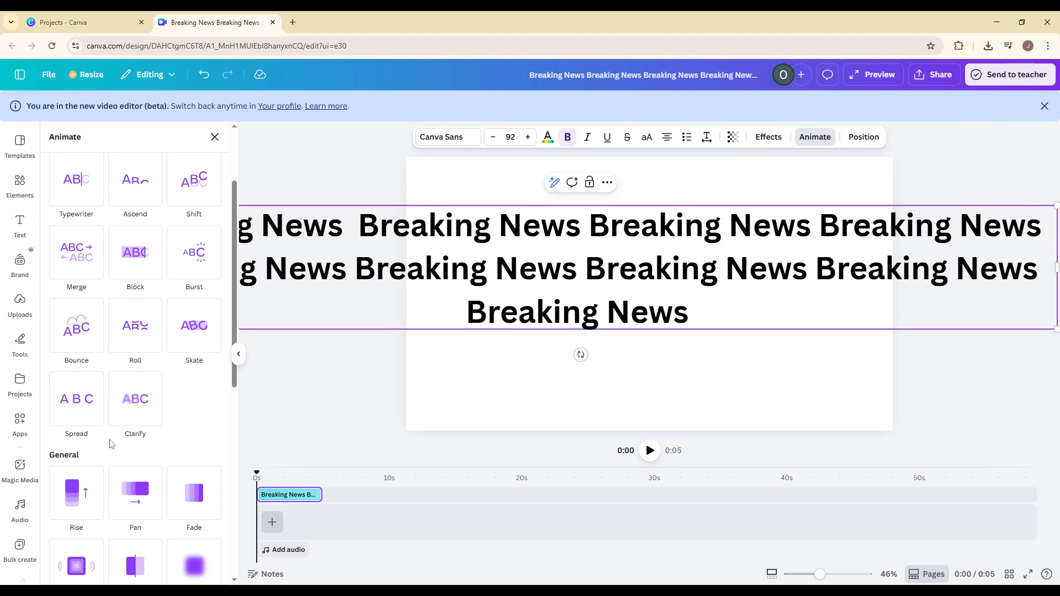
scroll(127, 442, down, 3)
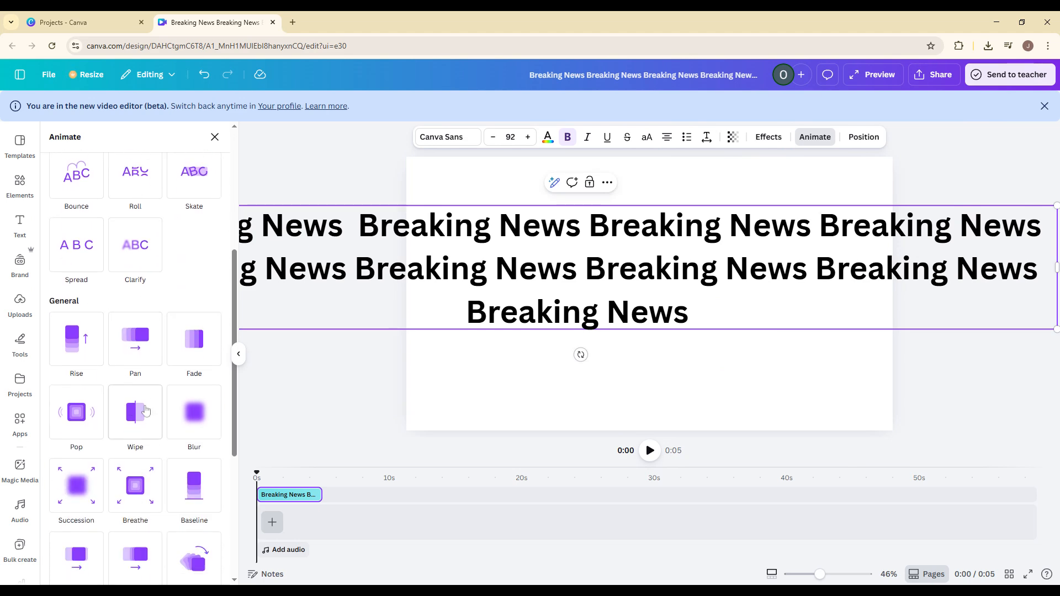
click(145, 411)
click(725, 283)
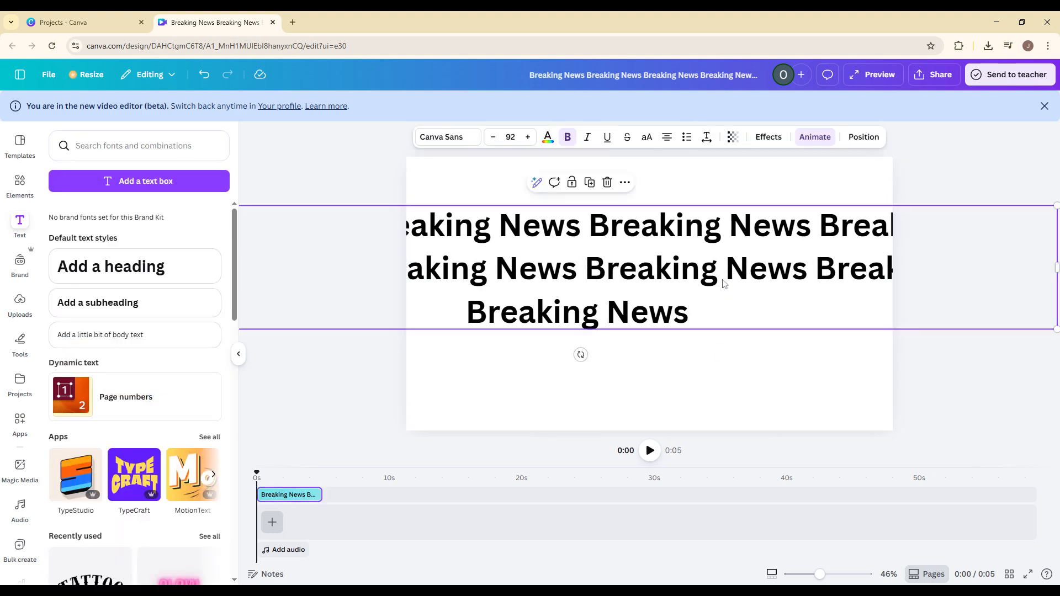
Widen the text box far beyond both page sides and place its first line along the page's upper edge
drag(725, 284, 321, 291)
drag(621, 272, 1056, 166)
click(700, 315)
drag(673, 256, 410, 260)
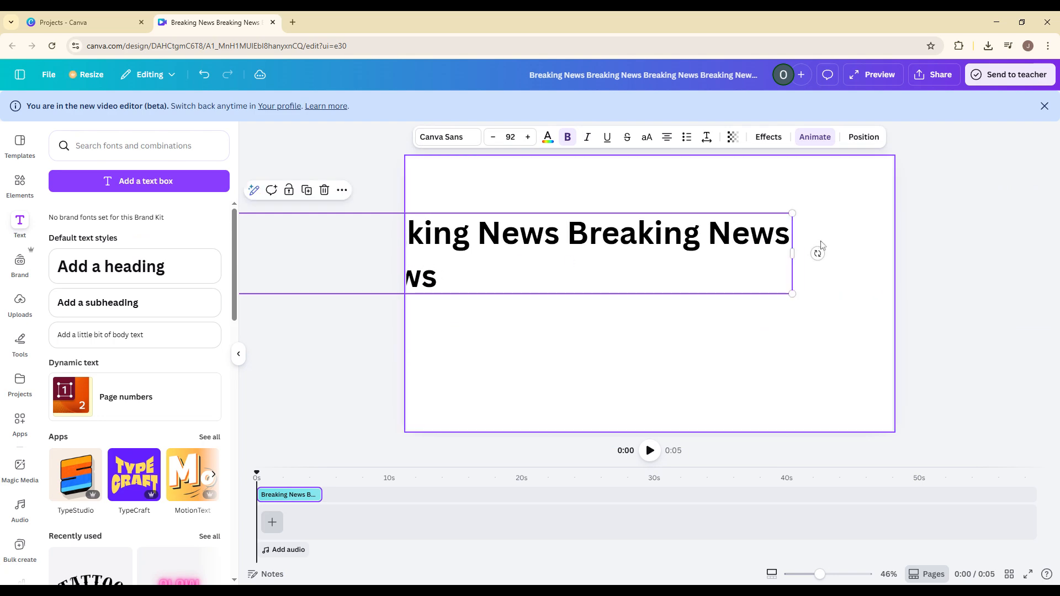
drag(792, 253, 1013, 240)
drag(707, 228, 752, 188)
Create a custom animation path that slides the text leftward across the page, deleting the first recorded path and recording it again
click(814, 139)
click(814, 142)
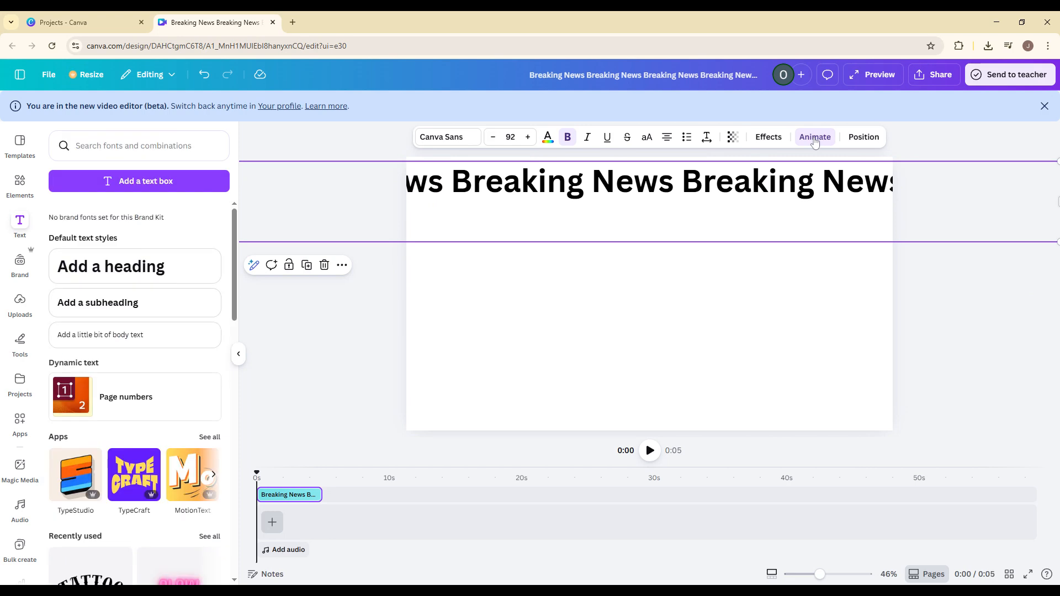
click(814, 141)
scroll(135, 361, down, 3)
scroll(135, 362, up, 3)
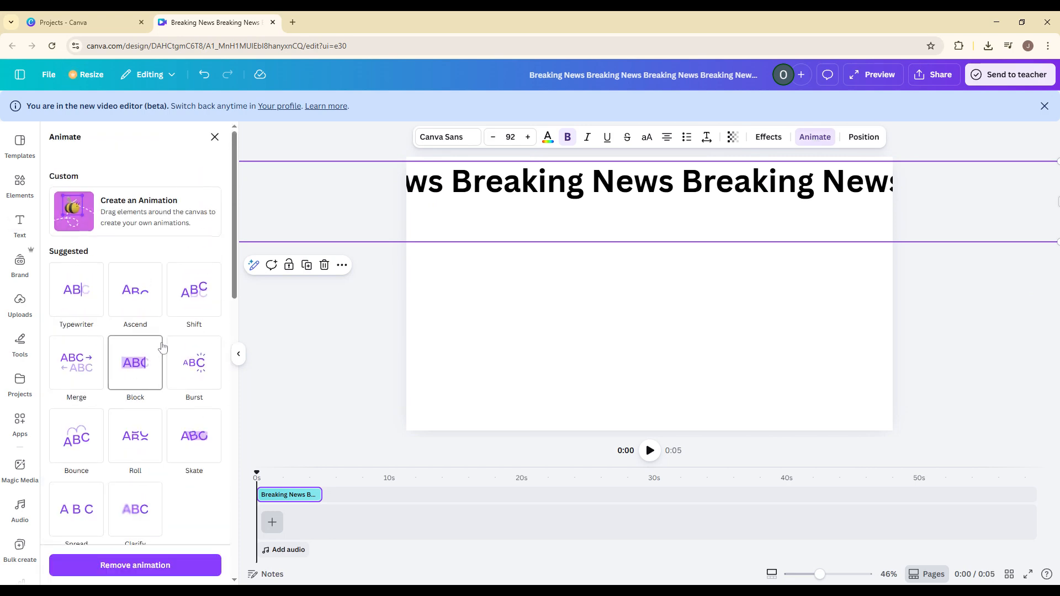
click(159, 216)
drag(724, 193, 331, 193)
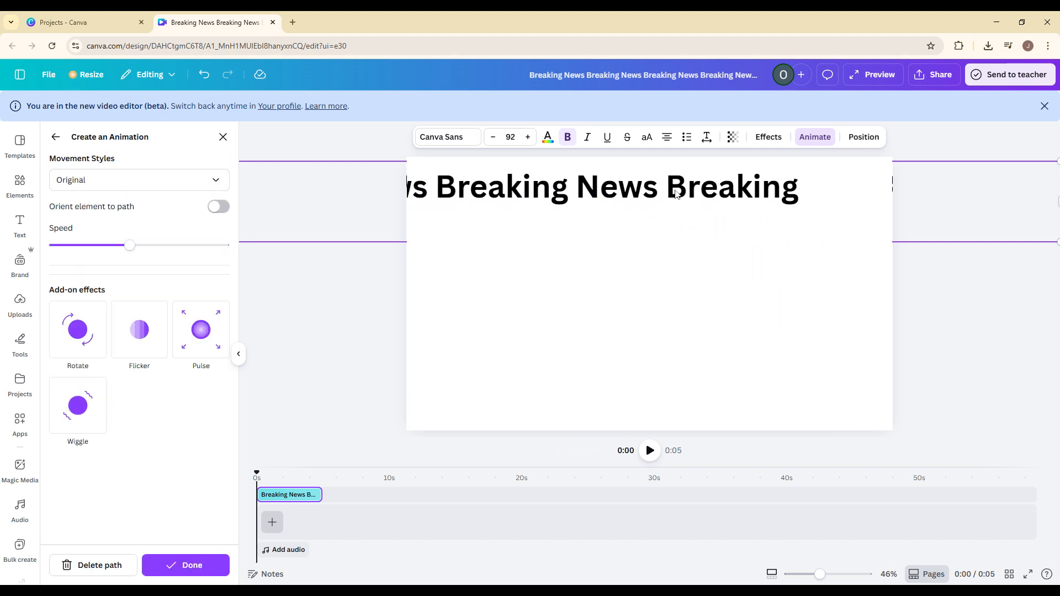
click(104, 566)
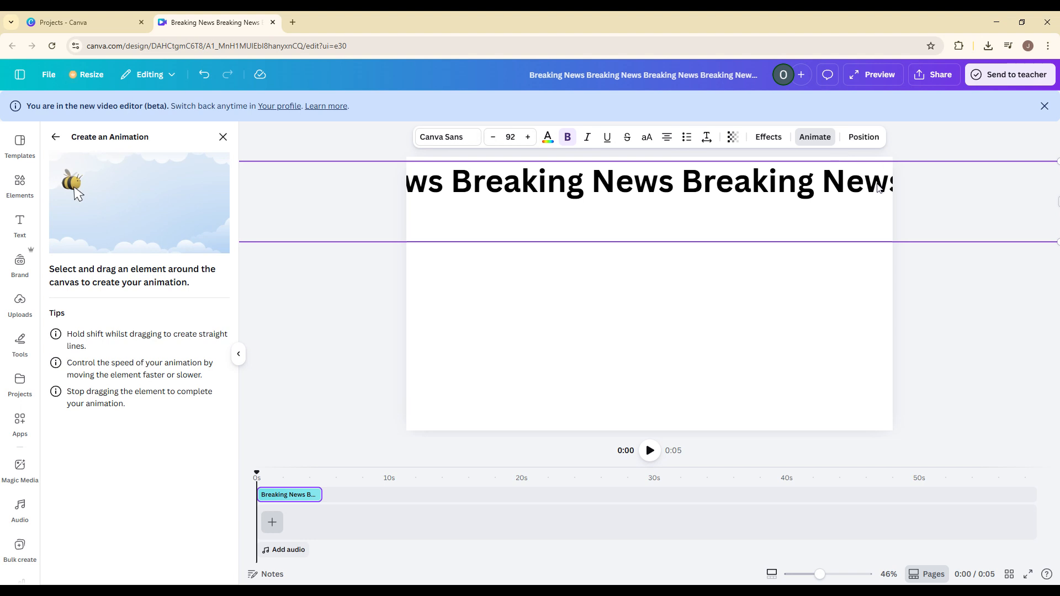
drag(879, 189, 453, 186)
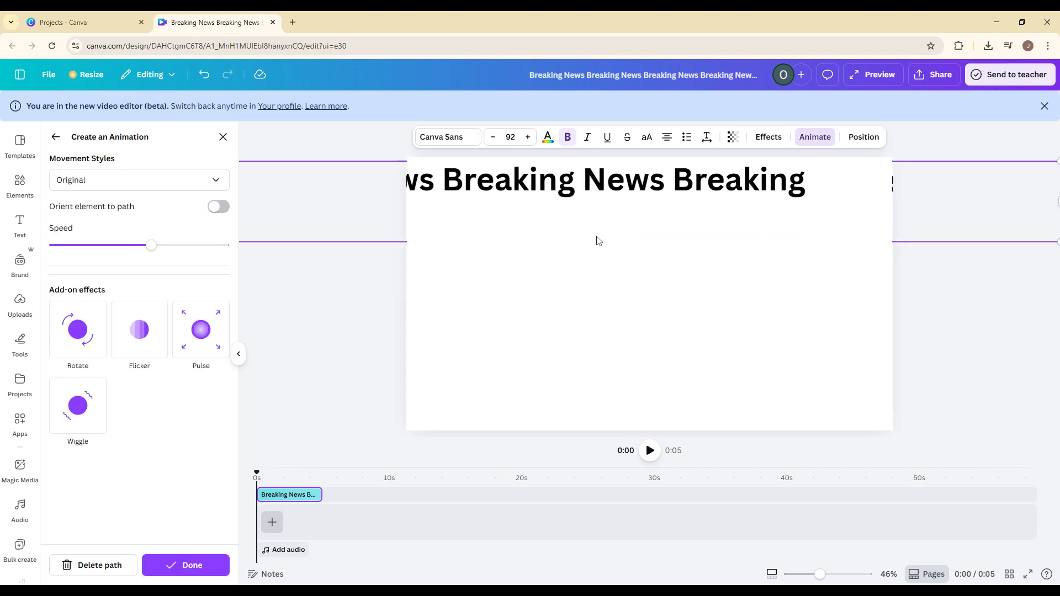
click(213, 566)
Extend the text clip on the timeline to about 34 seconds and play the animation from the start
right_click(319, 494)
click(322, 495)
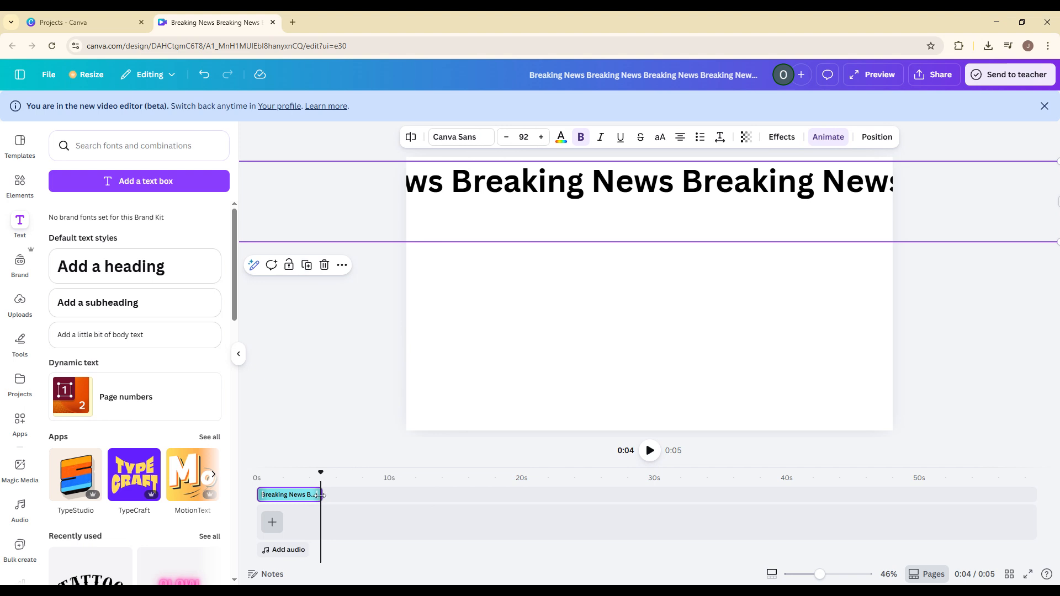
drag(322, 495, 717, 464)
click(257, 476)
key(space)
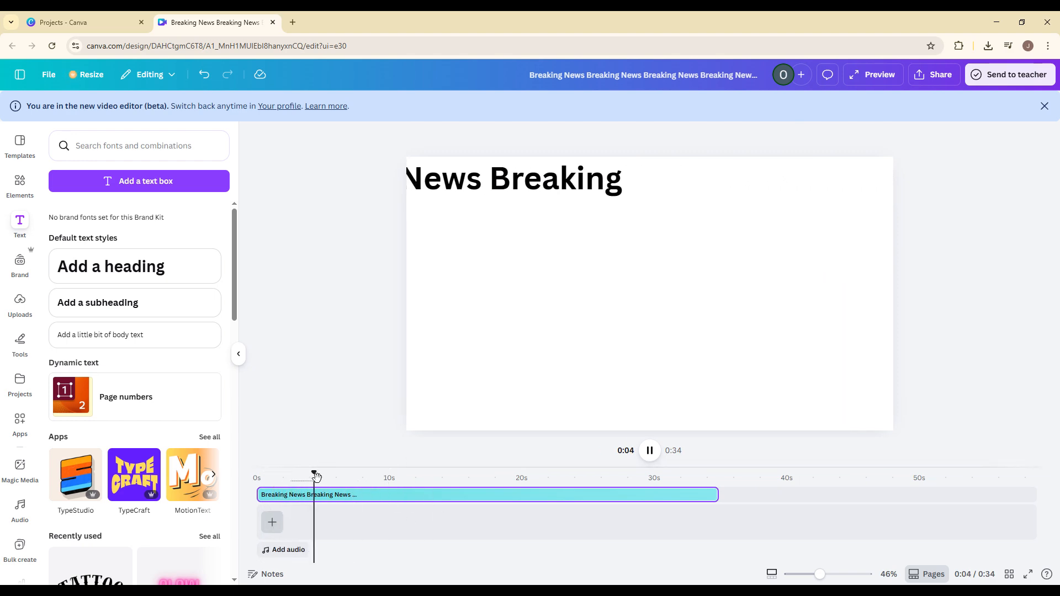
drag(316, 476, 257, 475)
key(space)
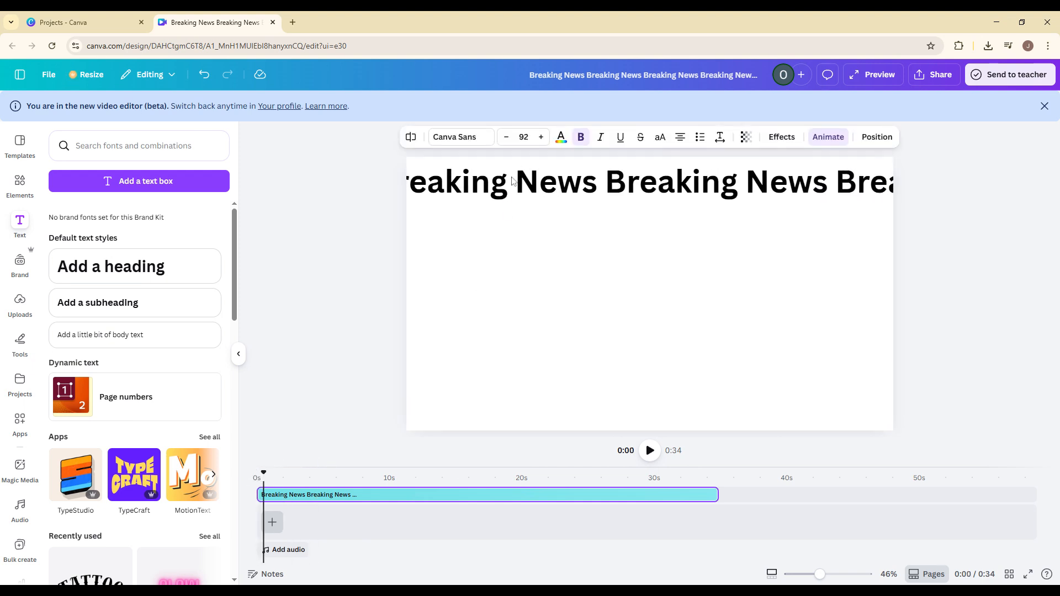
Shorten the text clip on the timeline to 2.2 seconds
click(582, 262)
click(556, 203)
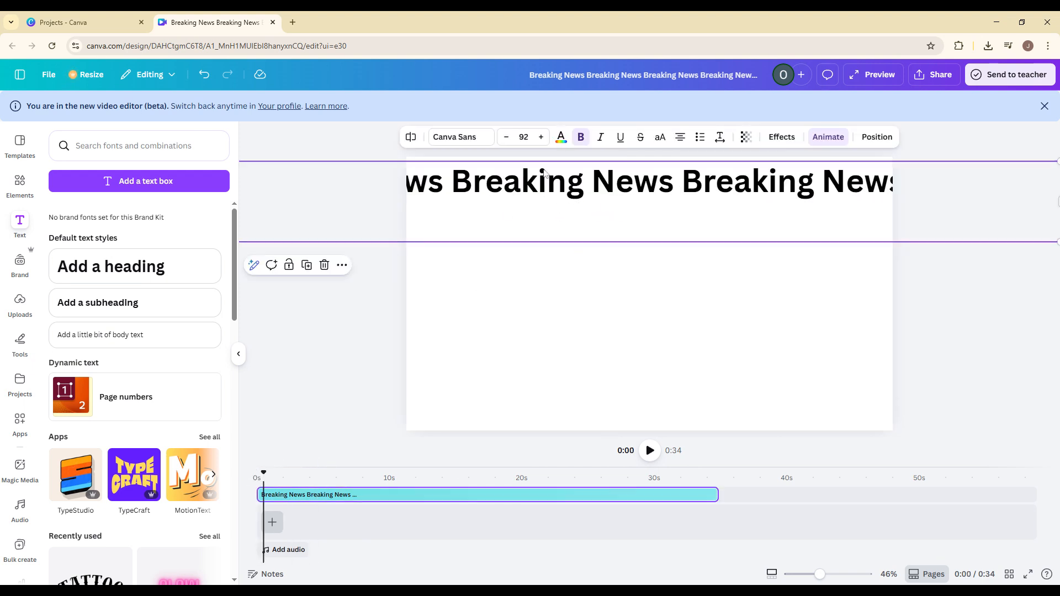
click(566, 269)
click(710, 494)
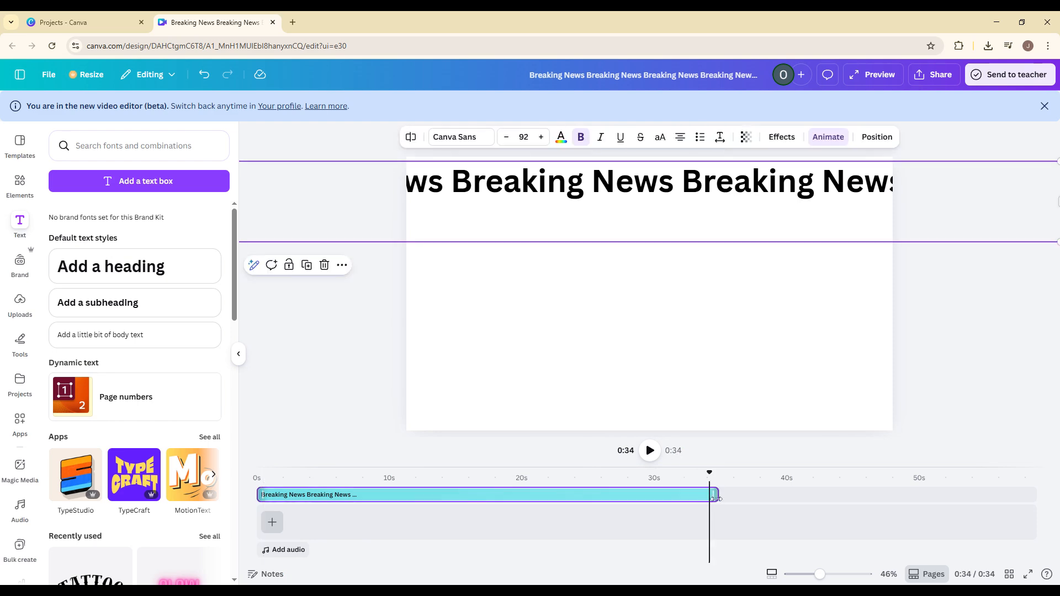
drag(716, 498, 283, 501)
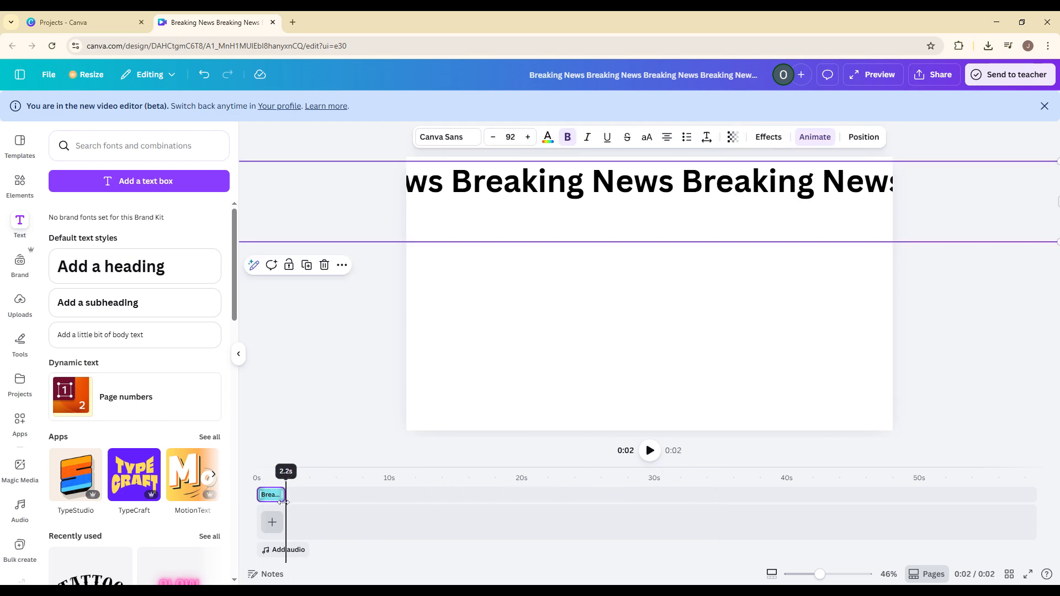
click(363, 392)
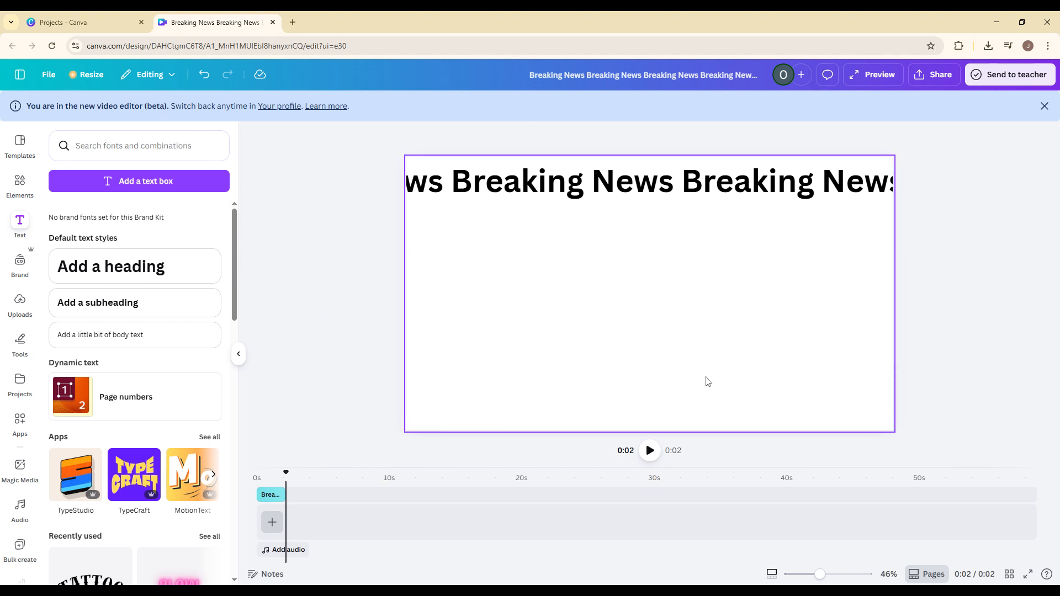
Collapse the side panel, dismiss the new video editor notice, and deselect everything on the page
click(238, 354)
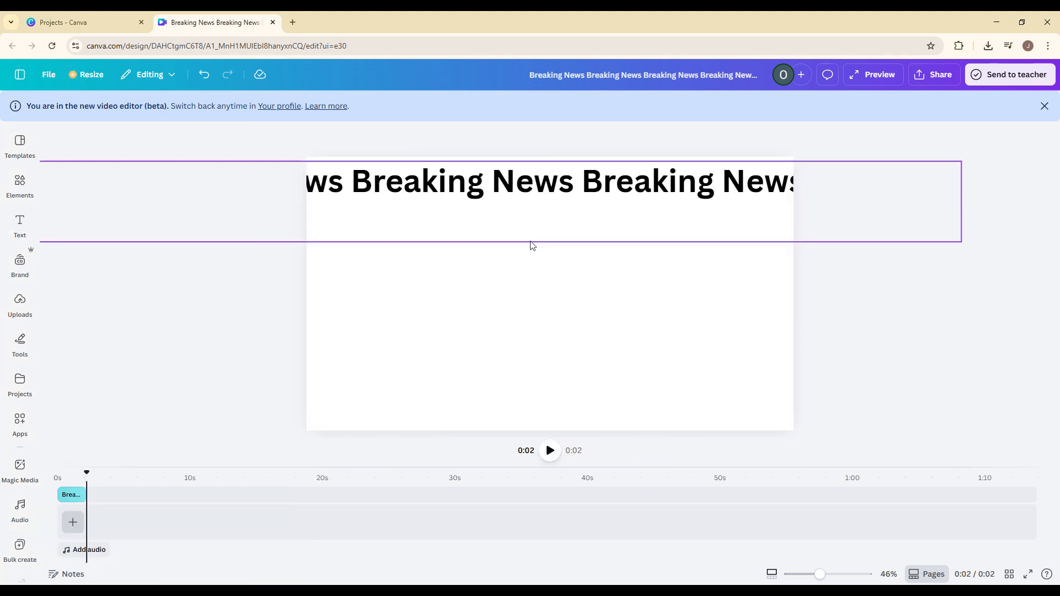
click(529, 255)
click(519, 298)
click(1044, 106)
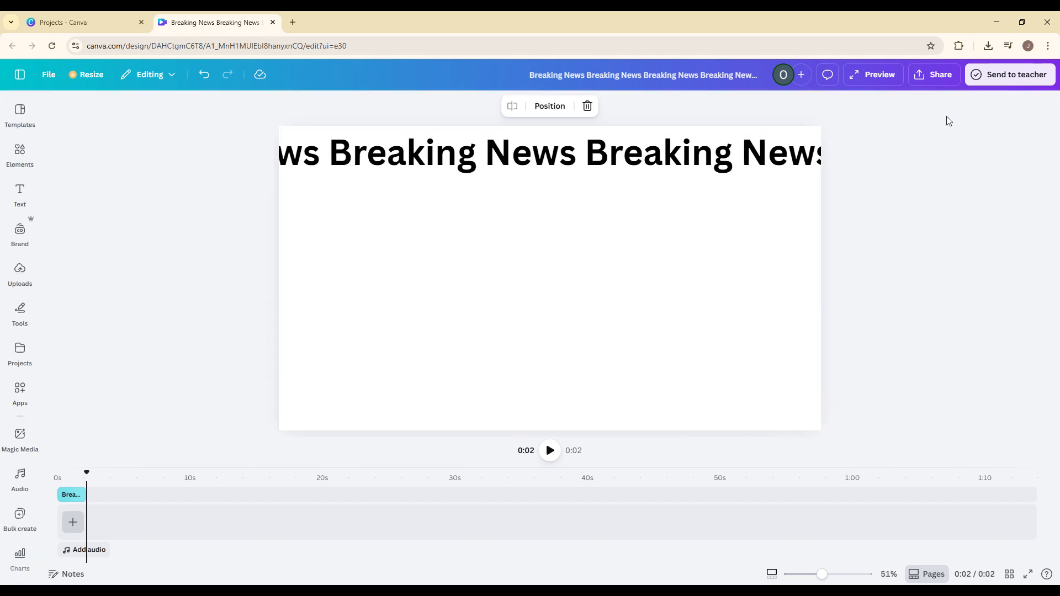
click(563, 174)
click(441, 249)
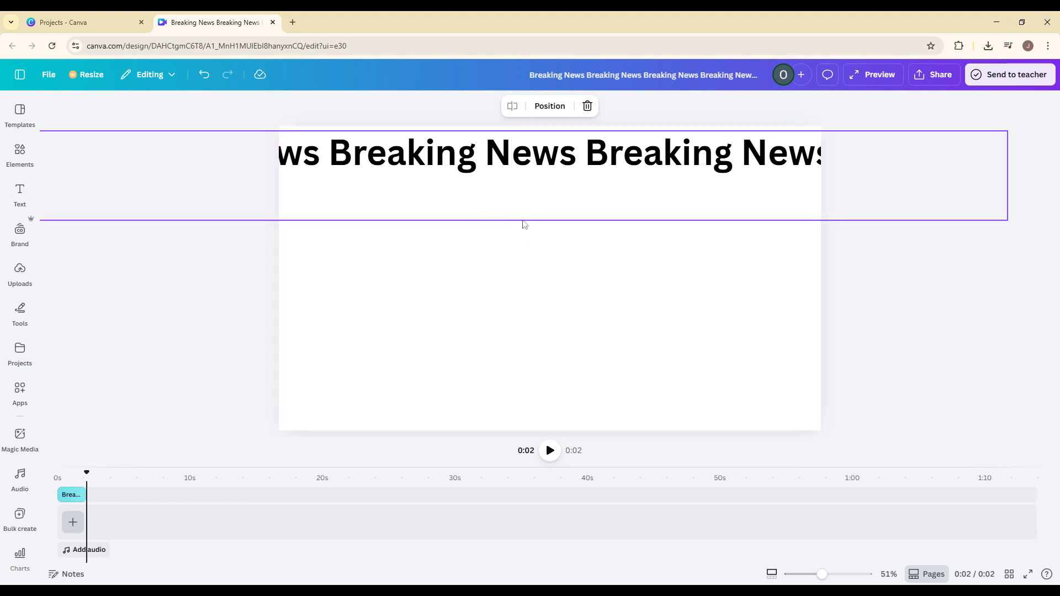
click(145, 395)
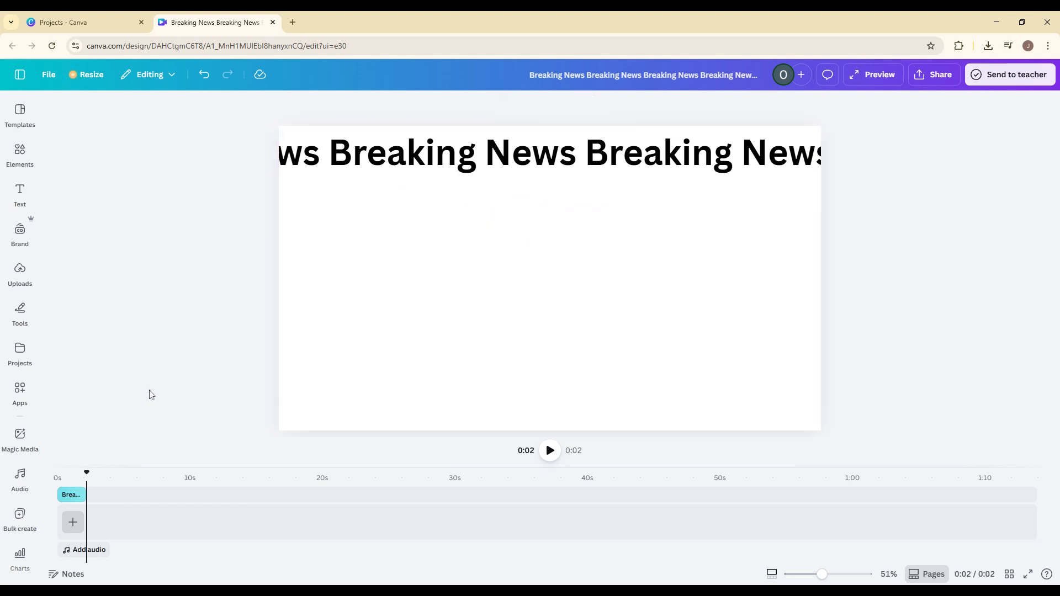
Check the template suggestions and the transparency setting of the Breaking News text, closing both again
click(22, 116)
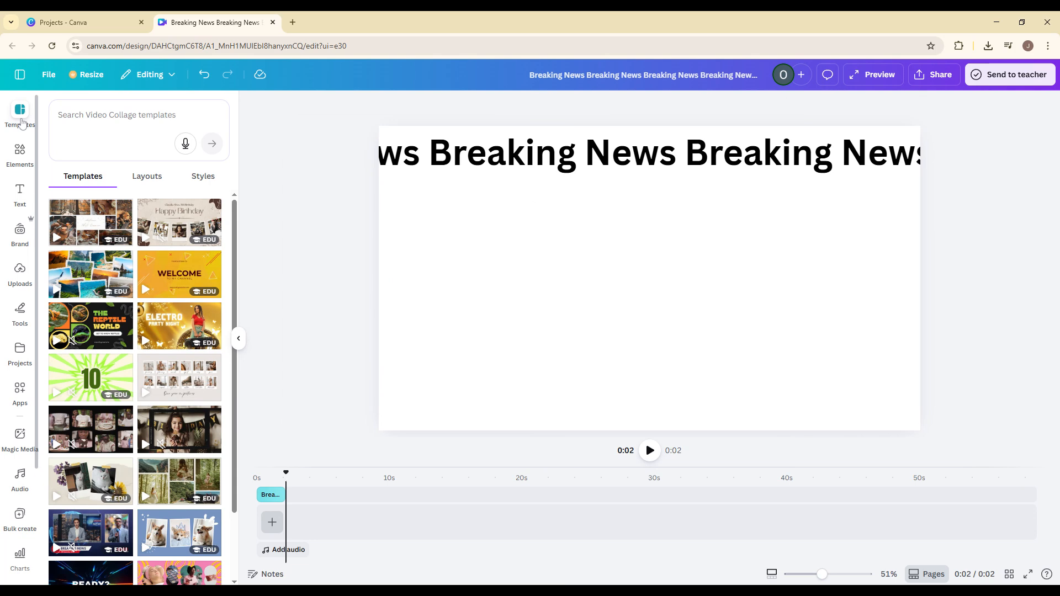
click(508, 172)
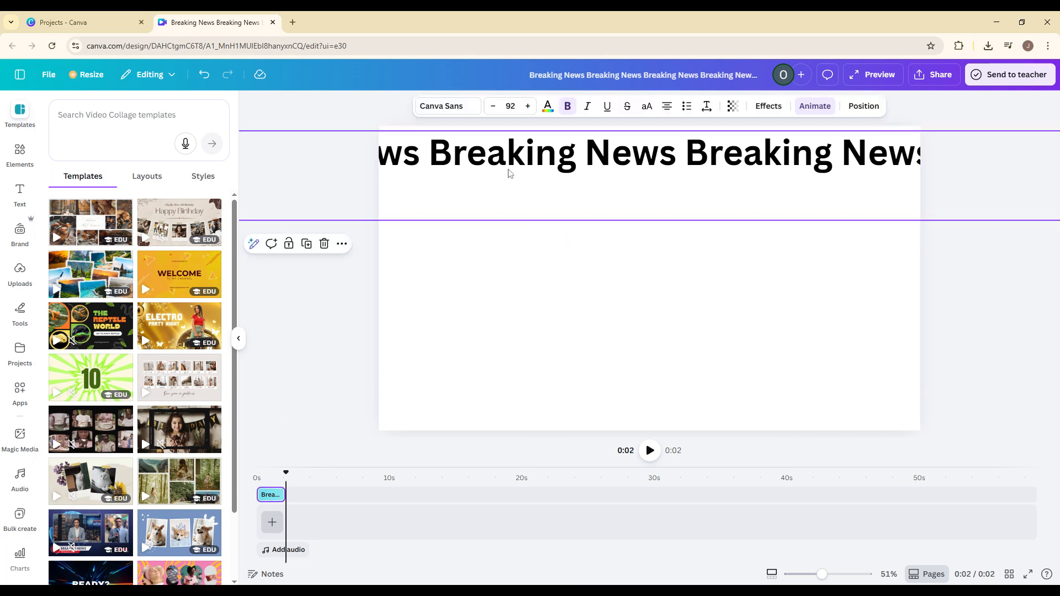
click(733, 105)
mouse_move(753, 151)
mouse_down()
mouse_move(720, 152)
mouse_move(758, 152)
mouse_up()
click(239, 338)
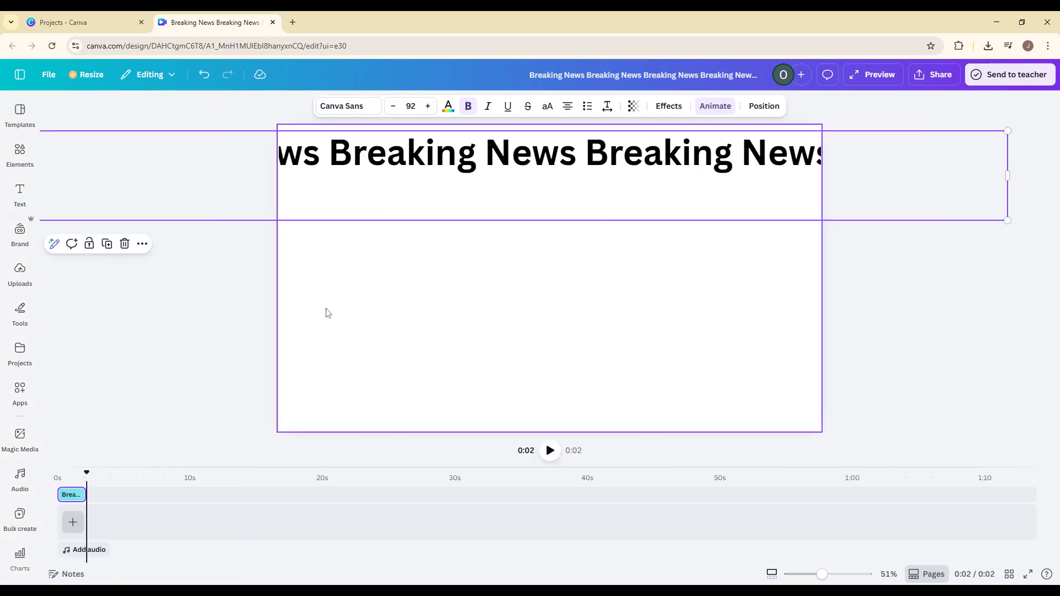
Deselect the text and play back the scrolling Breaking News animation on the page
click(457, 301)
click(548, 451)
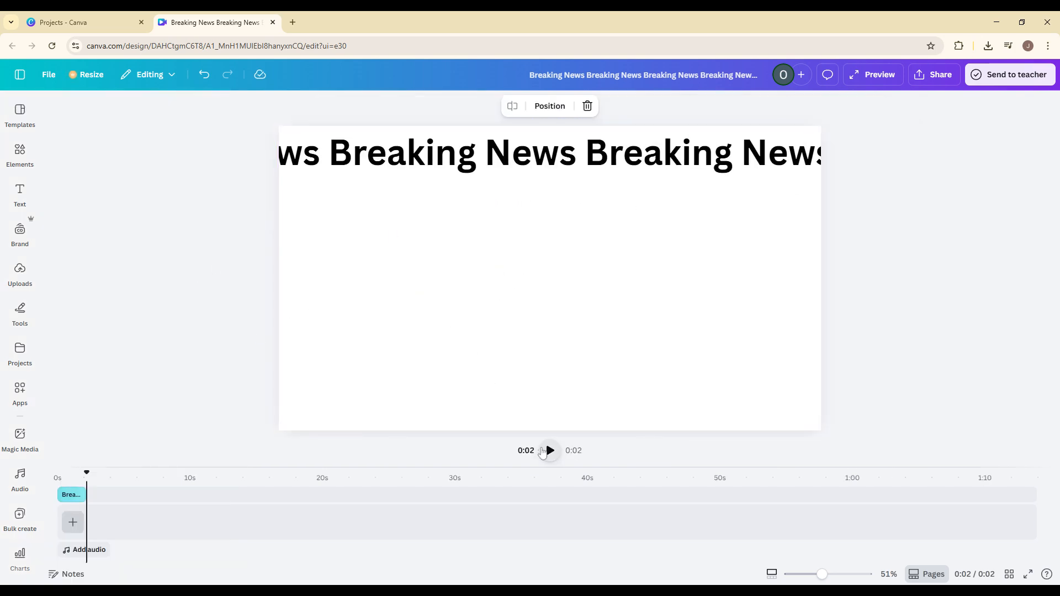
click(547, 451)
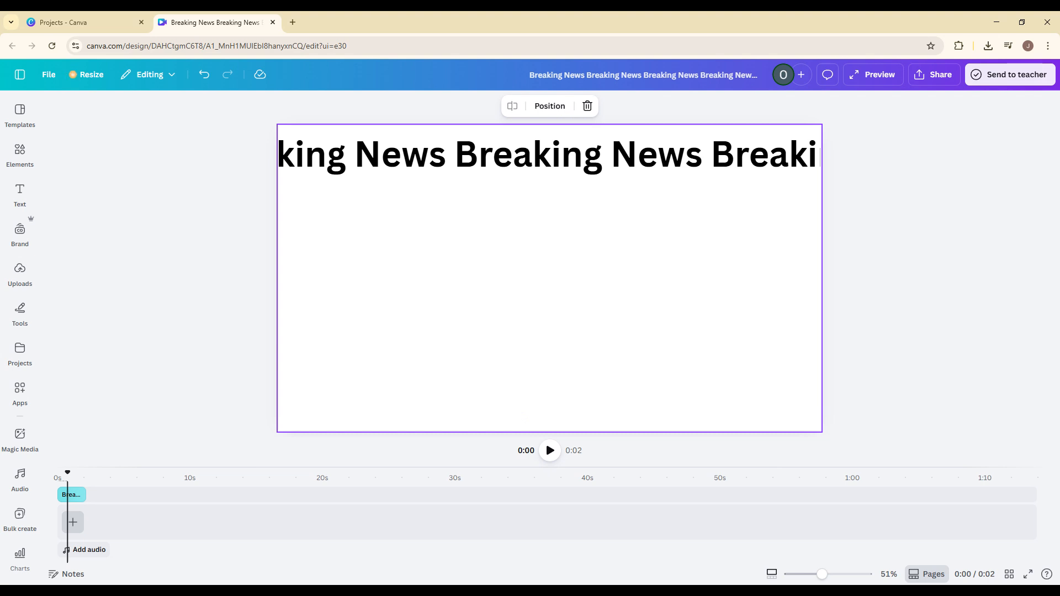
click(550, 450)
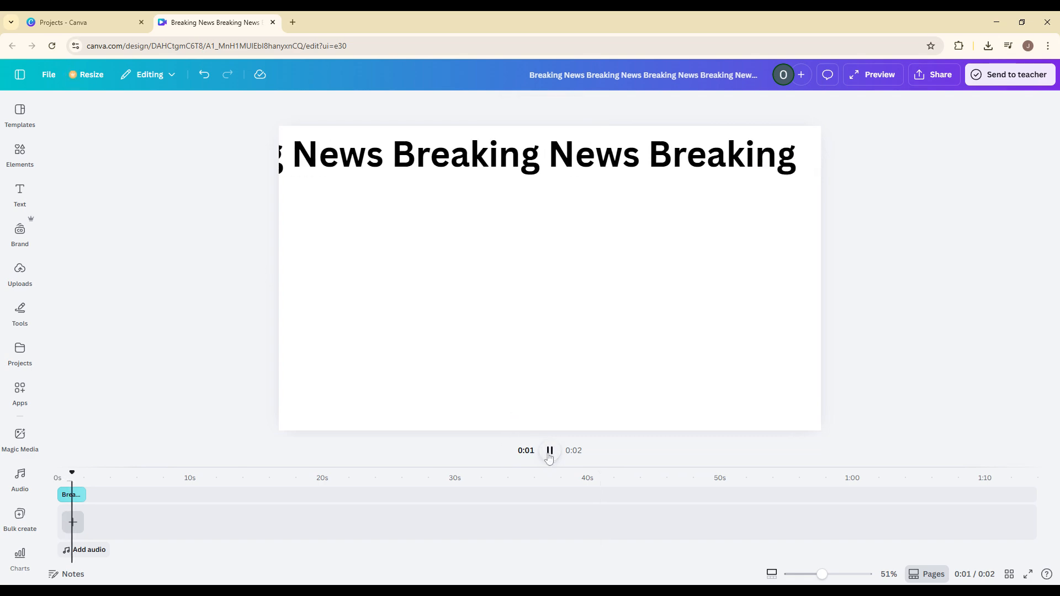
Review the file types available for downloading the design, and close the download options without exporting
click(943, 75)
click(857, 299)
click(916, 151)
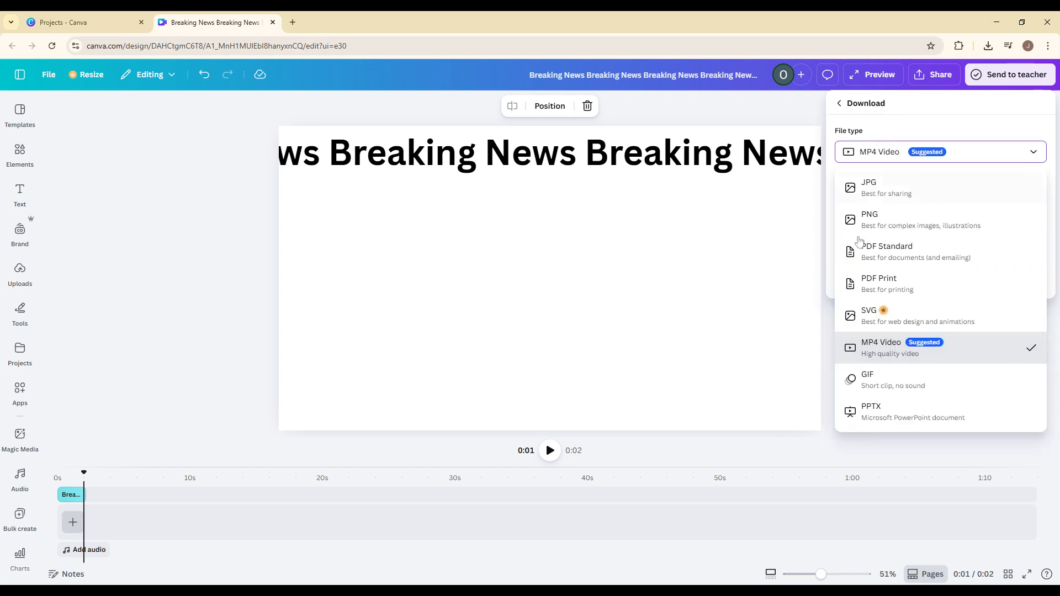
click(781, 274)
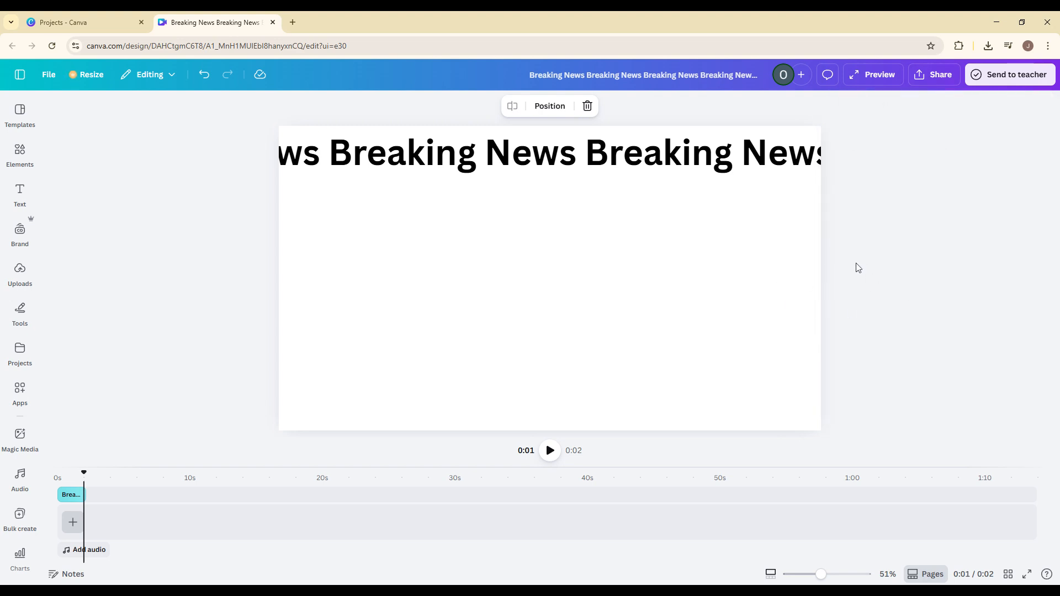